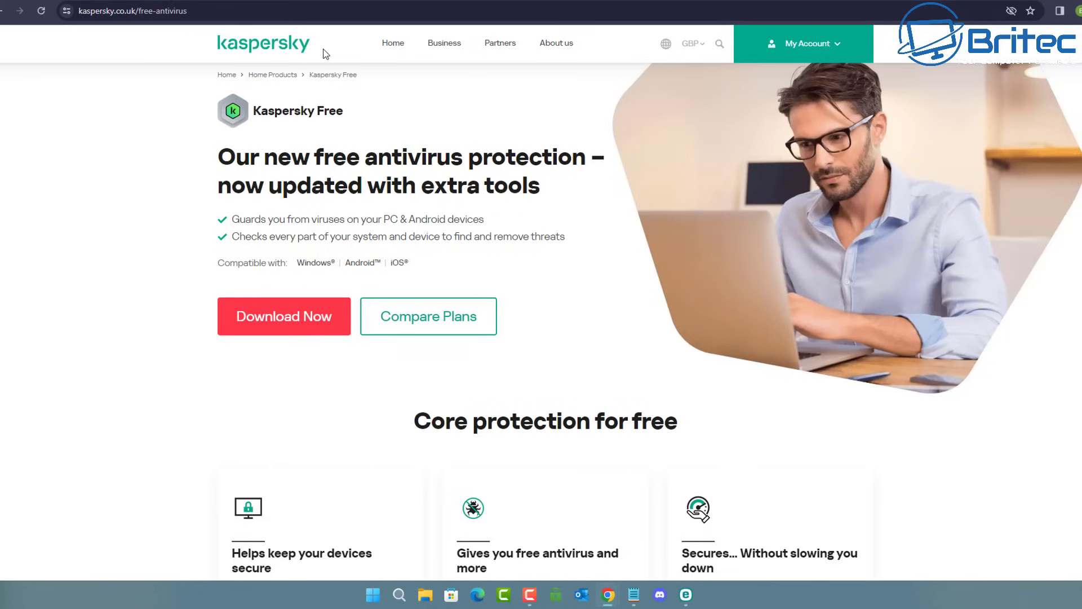
Step: Look through the open product pages for Avast cloud antivirus, ESET HOME Security, Avira, Norton and McAfee
{"action": "left_click", "coordinate": [420, 0]}
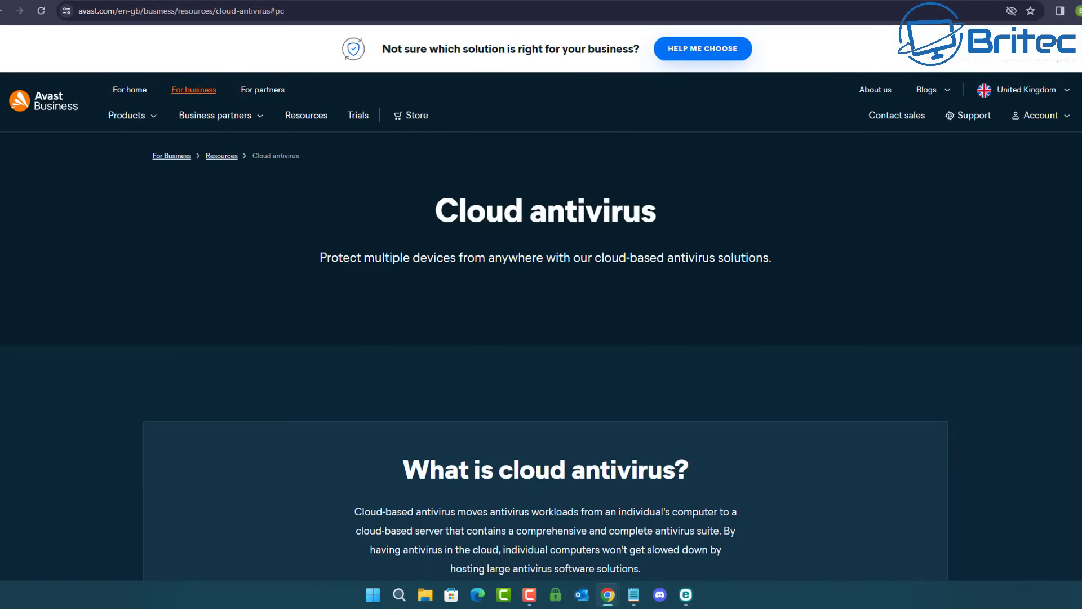
{"action": "left_click", "coordinate": [558, 2]}
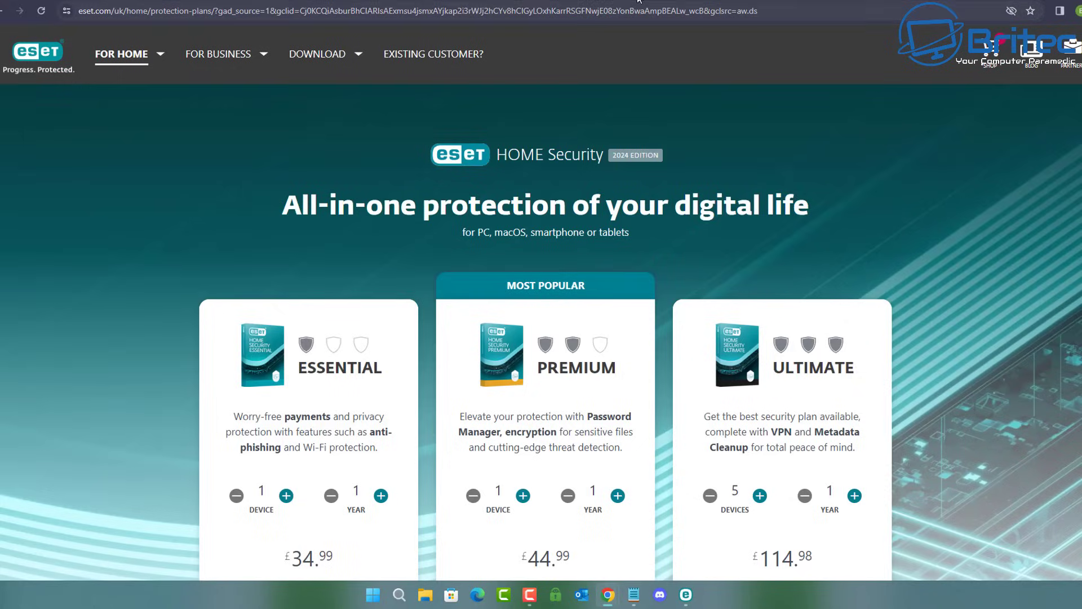
{"action": "left_click", "coordinate": [586, 1]}
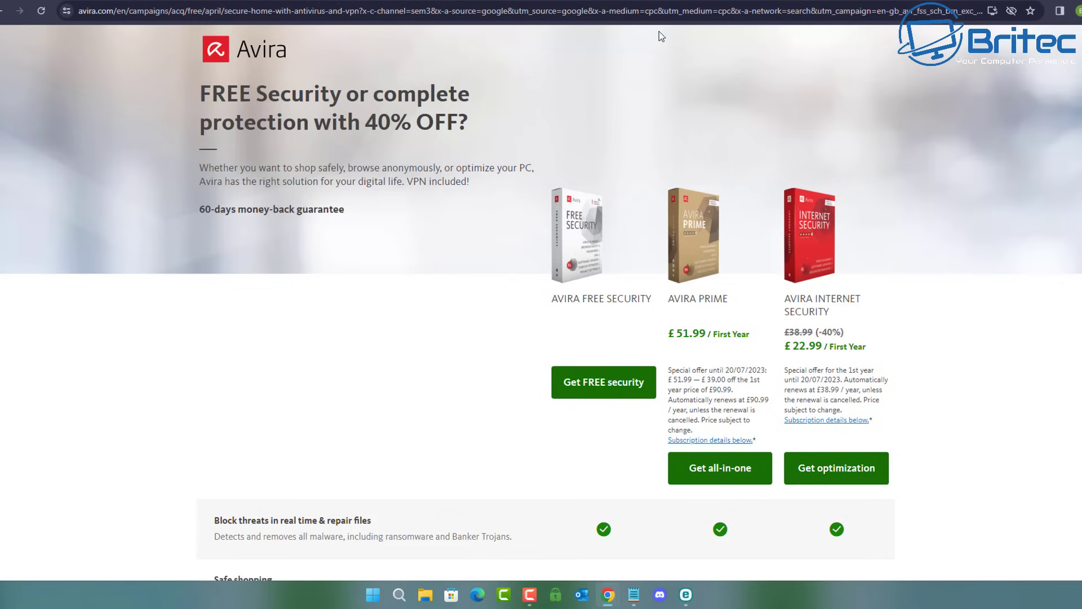
{"action": "key", "text": "ctrl+Tab"}
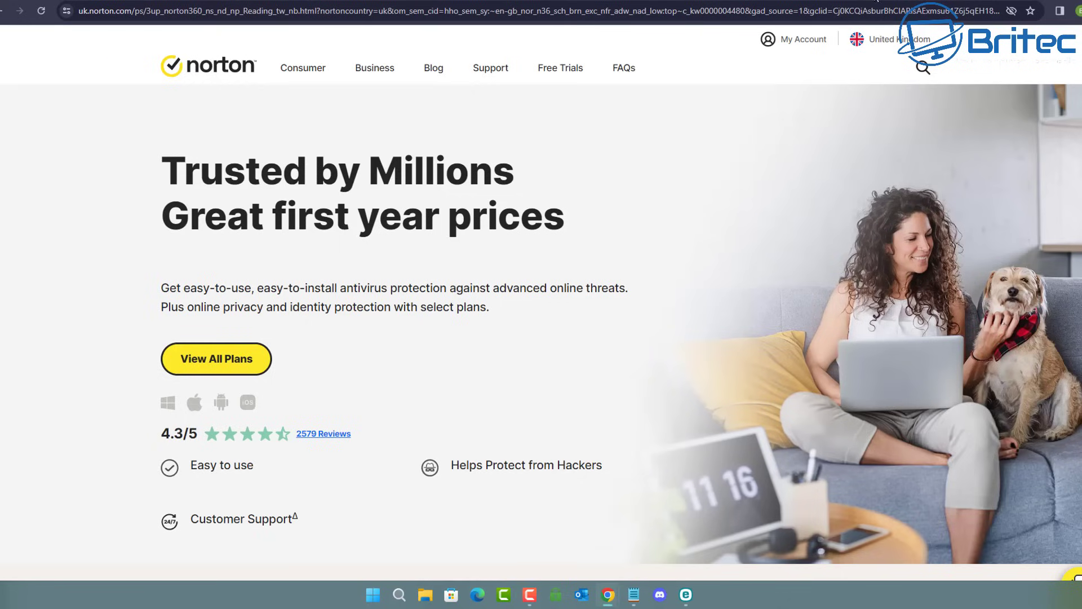
{"action": "left_click", "coordinate": [877, 1]}
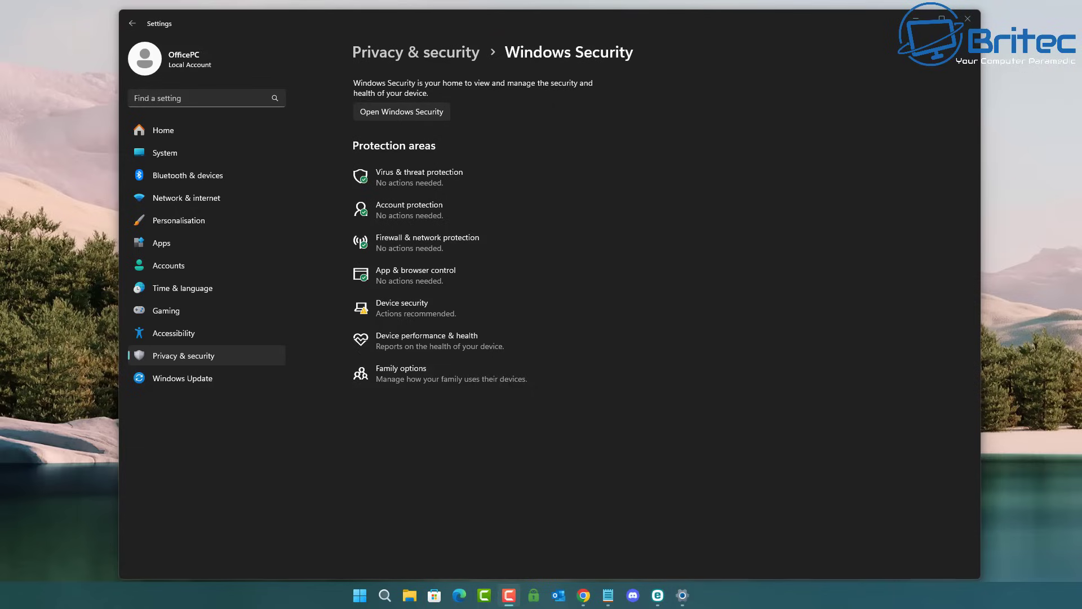
Step: Open Windows Security from the Privacy & security settings, review all its protection areas, and close it
{"action": "left_click", "coordinate": [780, 181]}
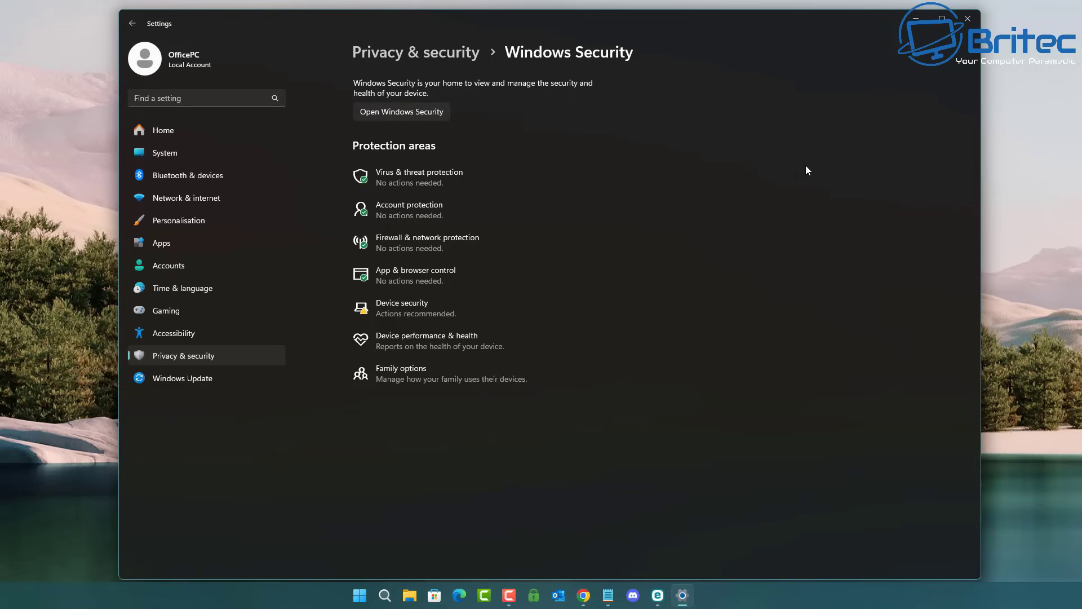
{"action": "left_click", "coordinate": [411, 115]}
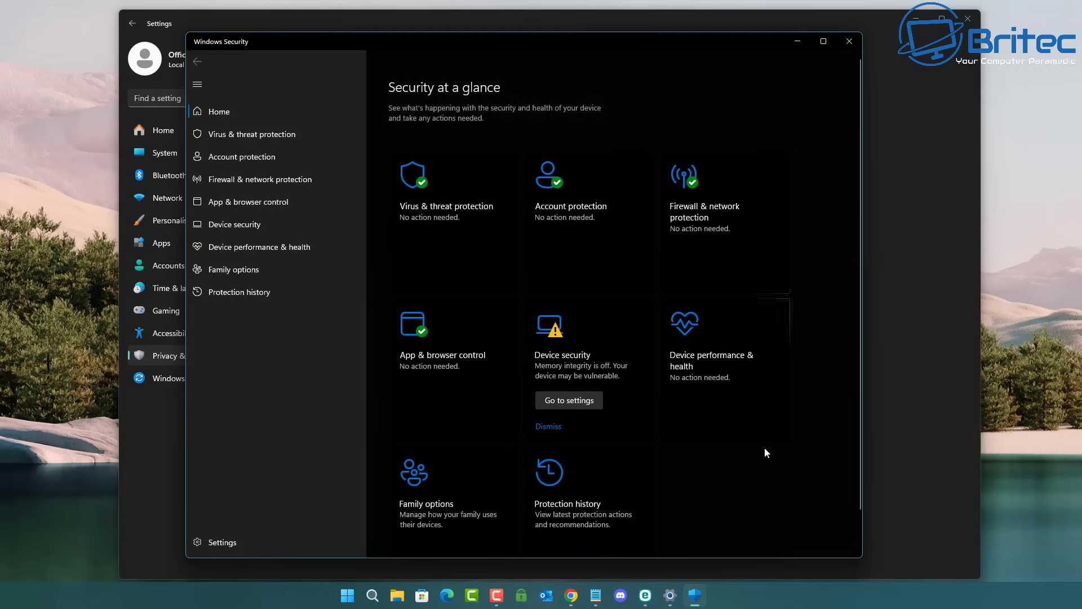
{"action": "scroll", "coordinate": [732, 331], "scroll_direction": "down", "scroll_amount": 1}
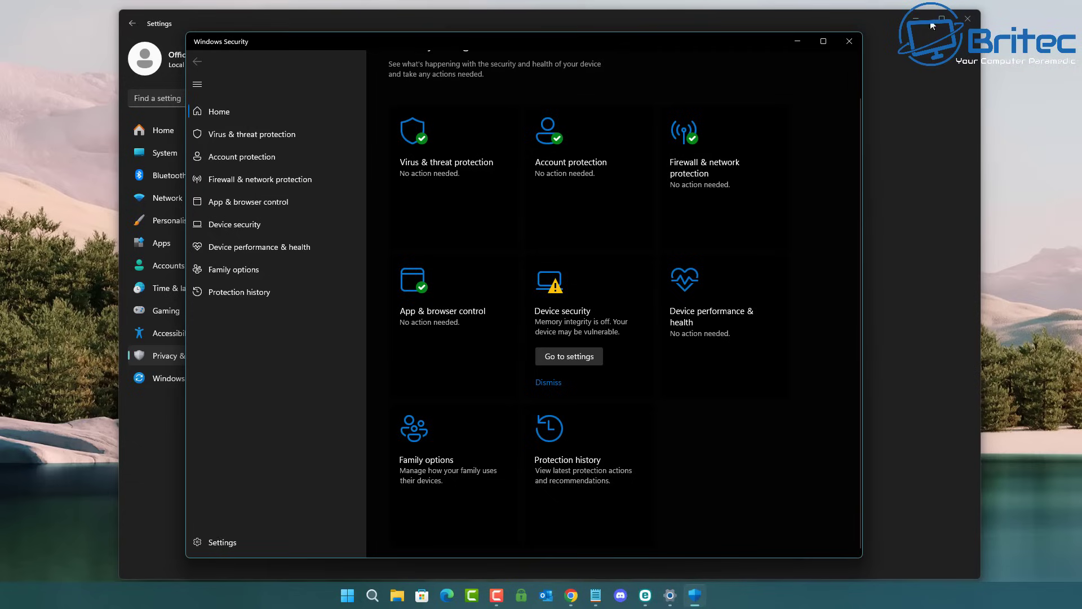
{"action": "left_click", "coordinate": [848, 41]}
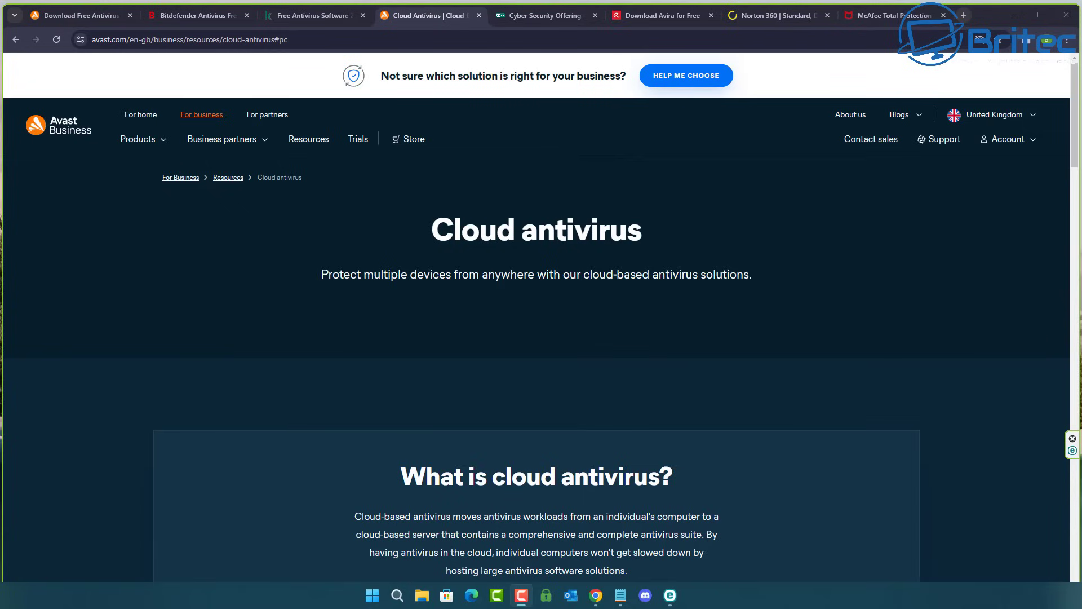
Step: Look through the free antivirus pages of Avast, Bitdefender and Kaspersky in the browser
{"action": "left_click", "coordinate": [83, 21]}
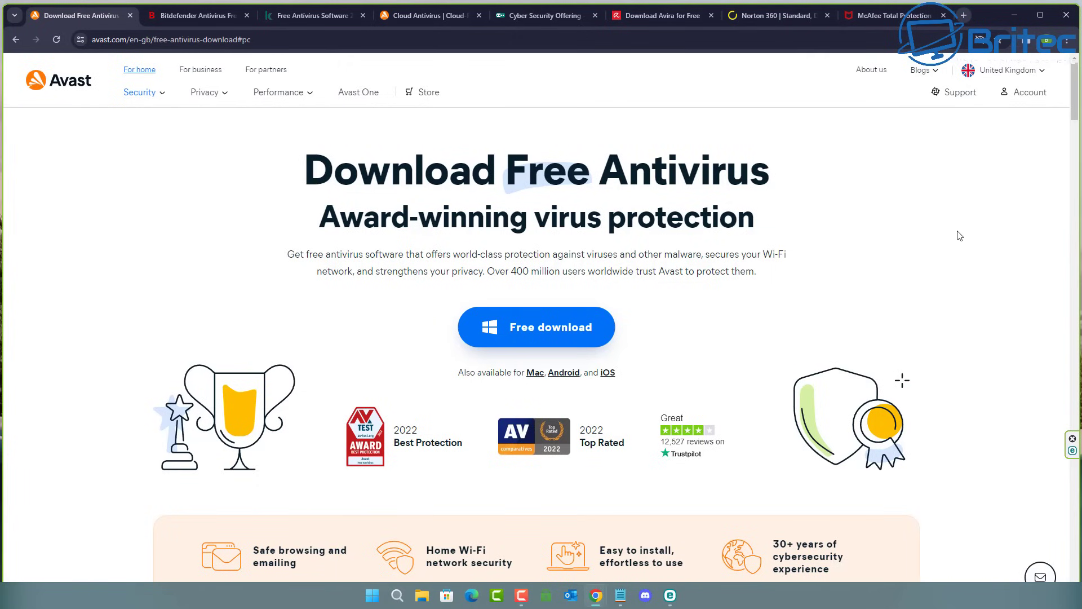
{"action": "left_click", "coordinate": [193, 17]}
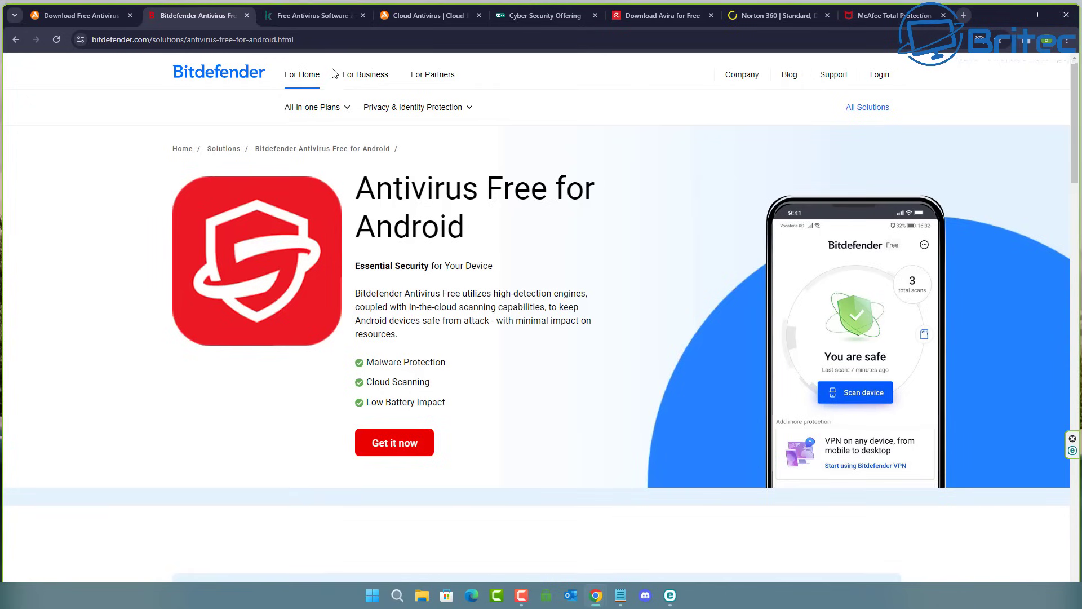
{"action": "left_click", "coordinate": [307, 15]}
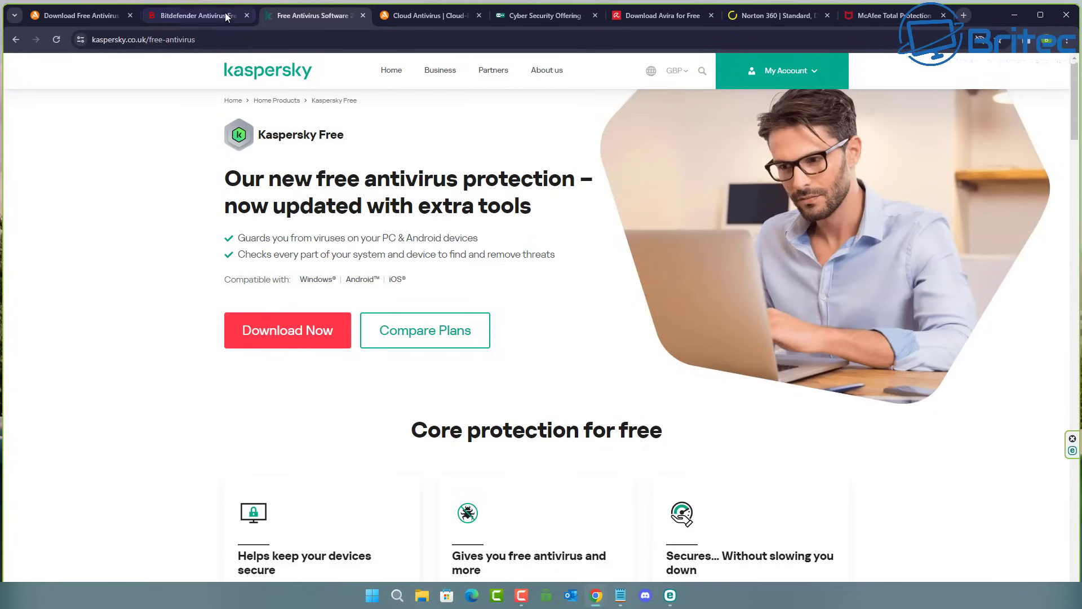
{"action": "left_click", "coordinate": [205, 15]}
{"action": "left_click", "coordinate": [296, 13]}
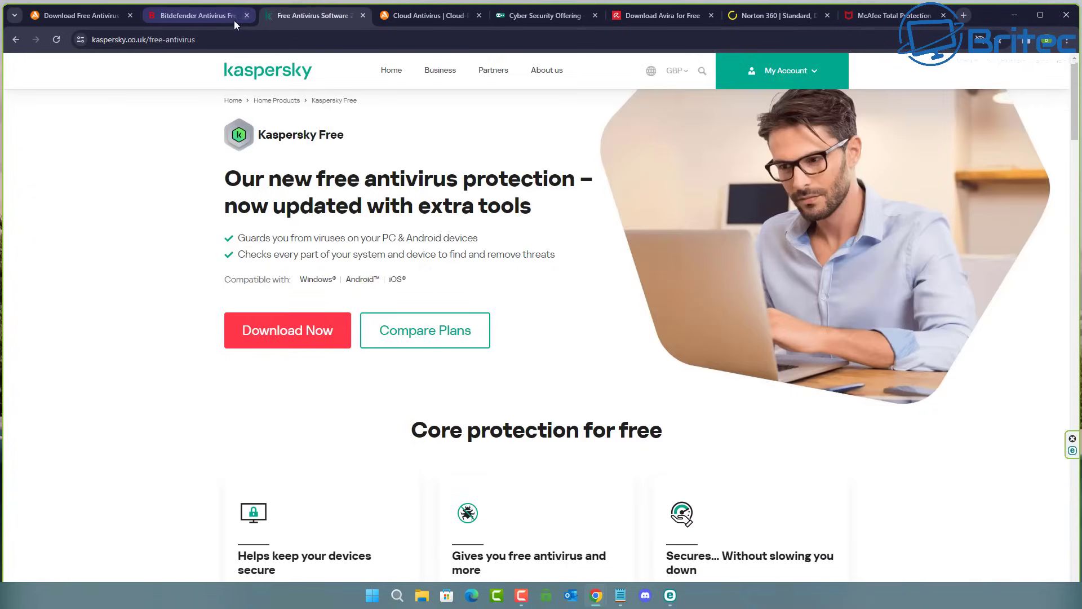
{"action": "left_click", "coordinate": [196, 17]}
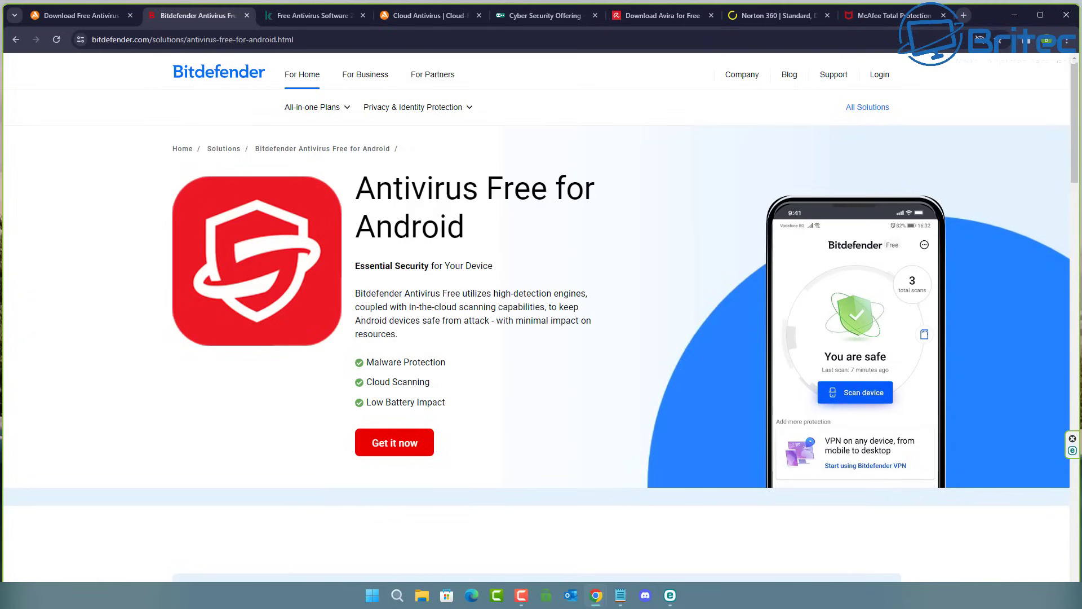
{"action": "left_click", "coordinate": [296, 17]}
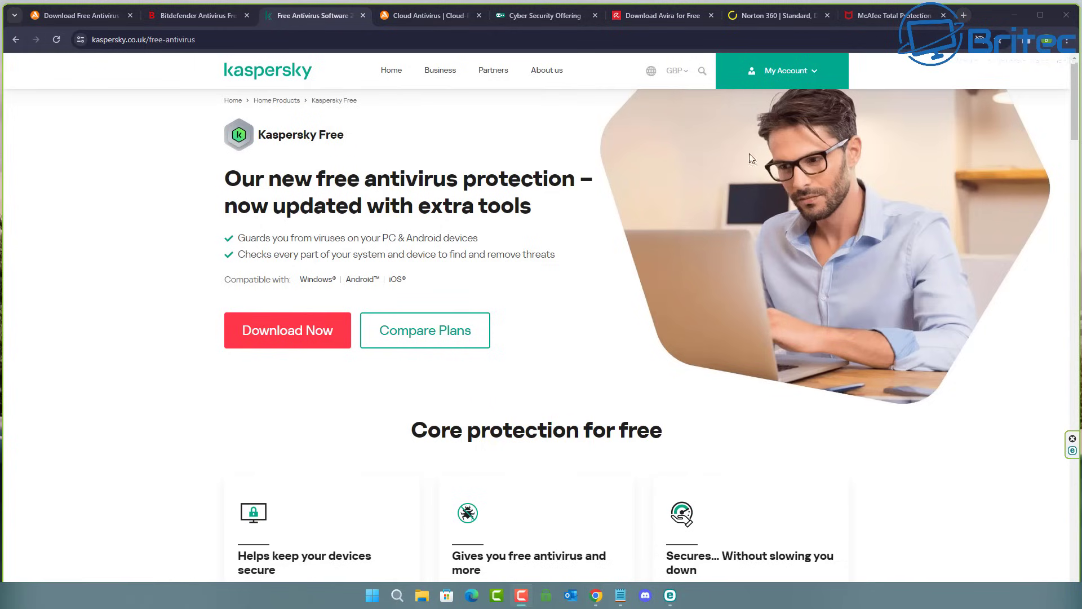
{"action": "left_click", "coordinate": [306, 277]}
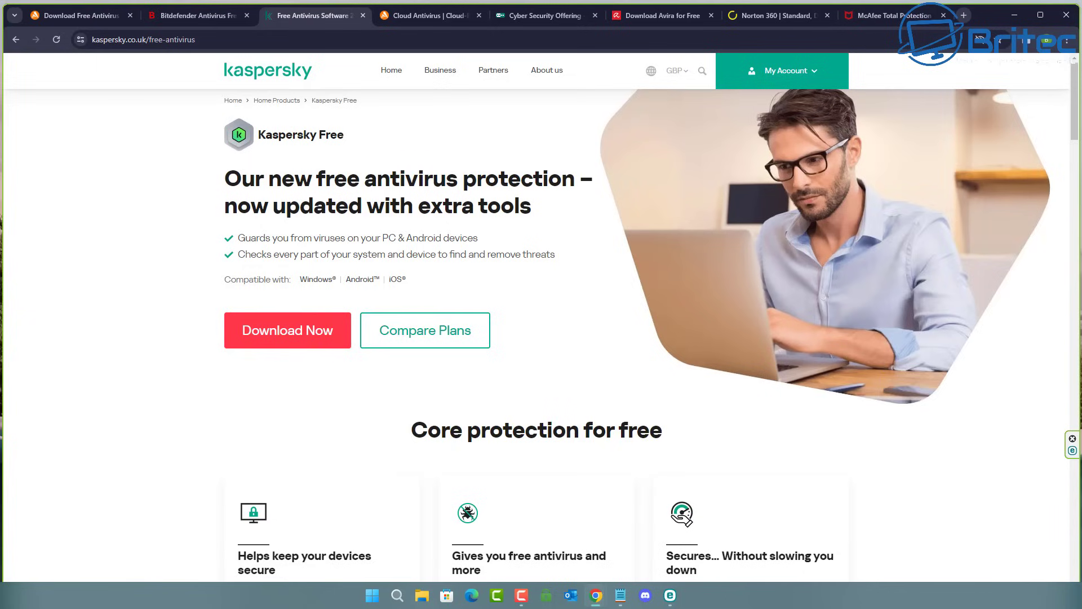
Step: Open Kaspersky's plan comparison and examine which features the Free, Standard and Plus plans include
{"action": "left_click", "coordinate": [395, 331]}
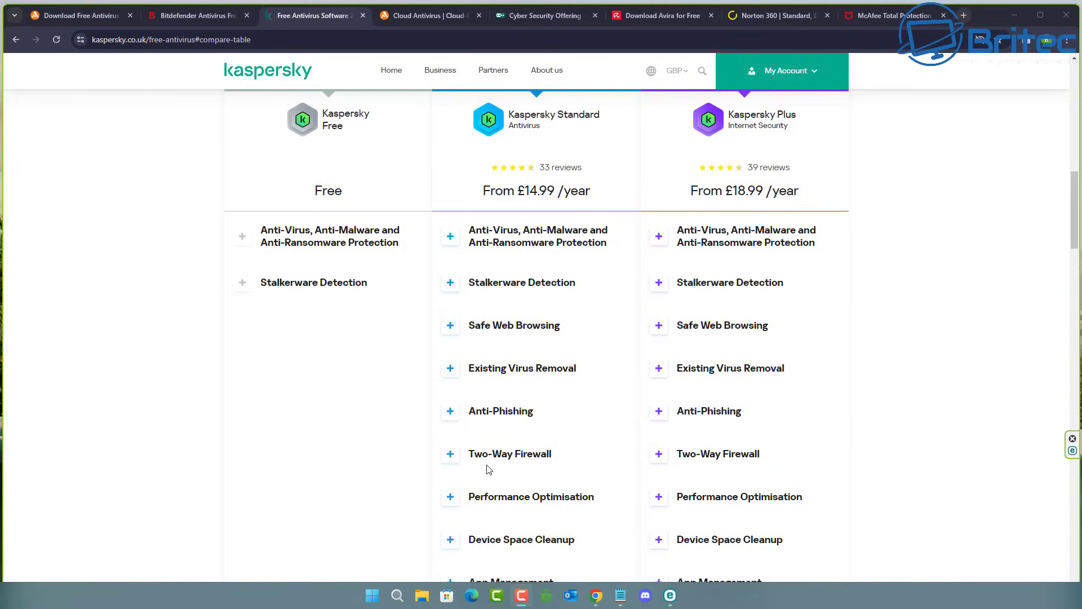
{"action": "scroll", "coordinate": [555, 464], "scroll_direction": "down", "scroll_amount": 3}
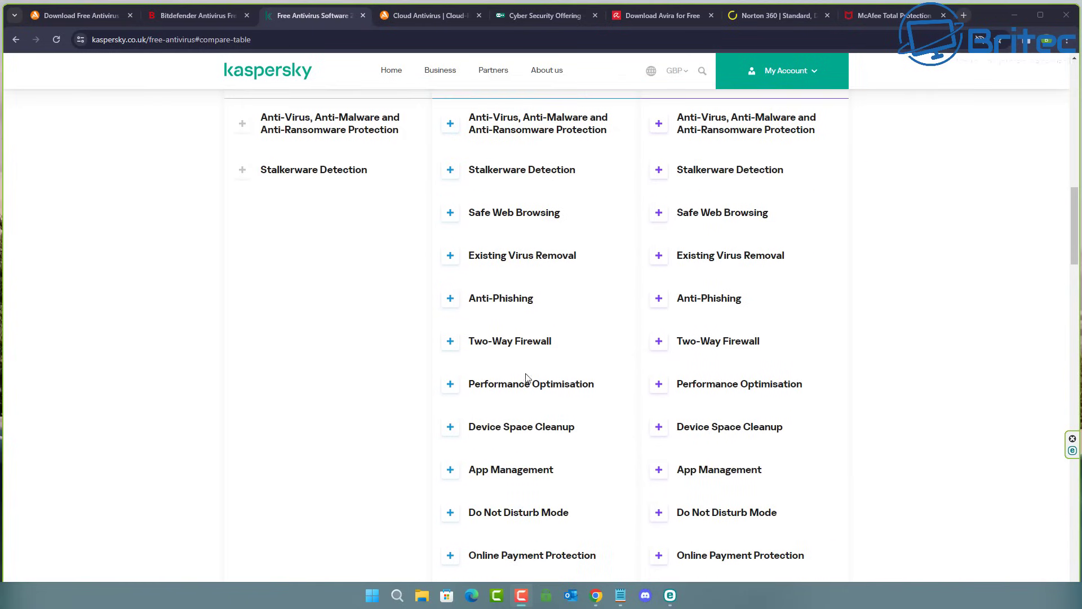
{"action": "scroll", "coordinate": [517, 446], "scroll_direction": "down", "scroll_amount": 1}
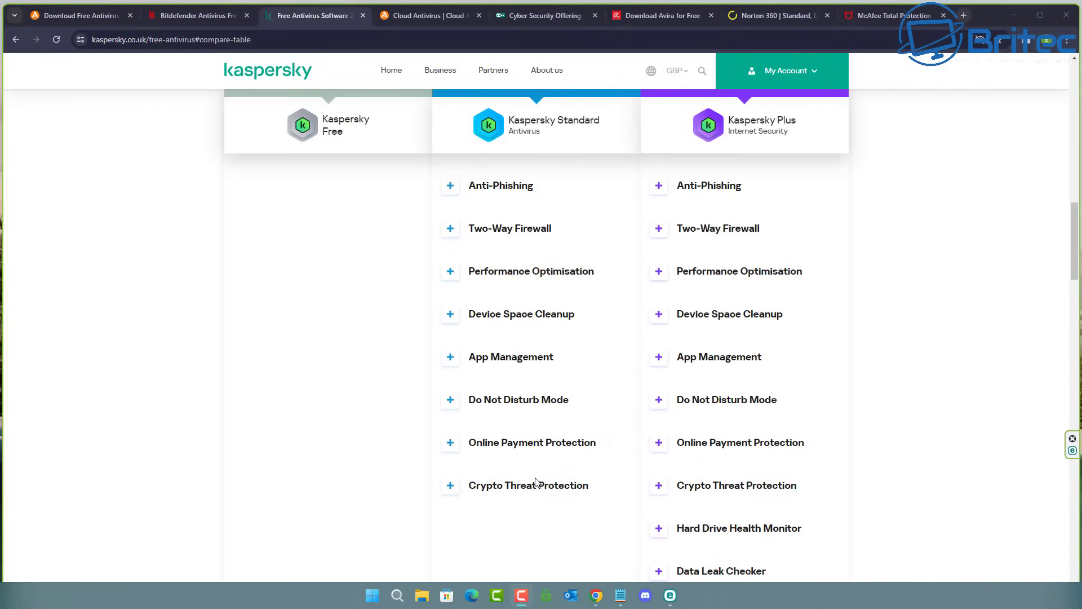
{"action": "scroll", "coordinate": [542, 480], "scroll_direction": "up", "scroll_amount": 3}
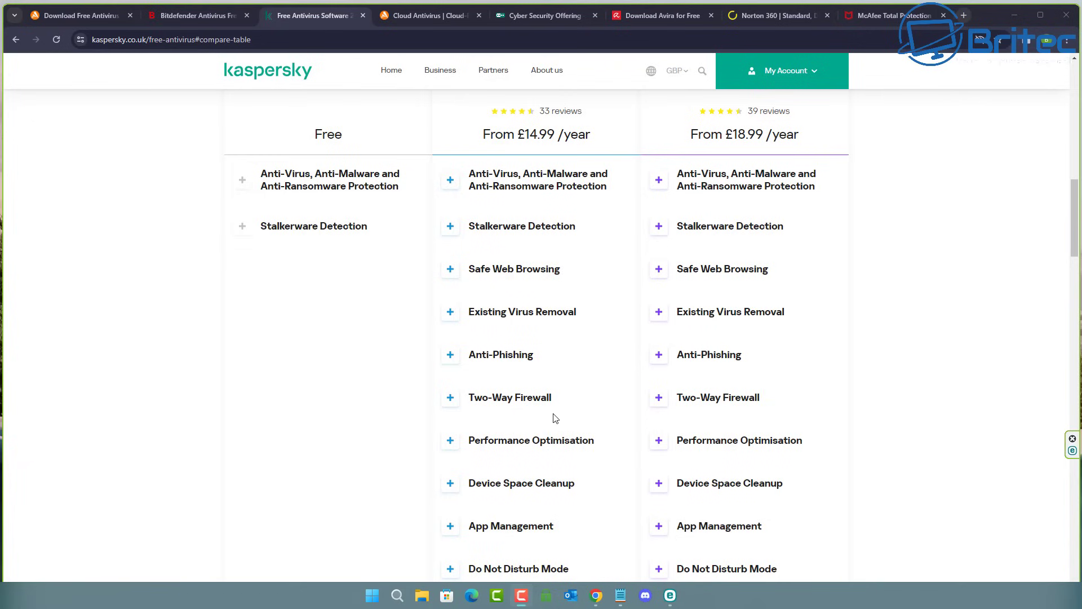
{"action": "scroll", "coordinate": [555, 419], "scroll_direction": "up", "scroll_amount": 1}
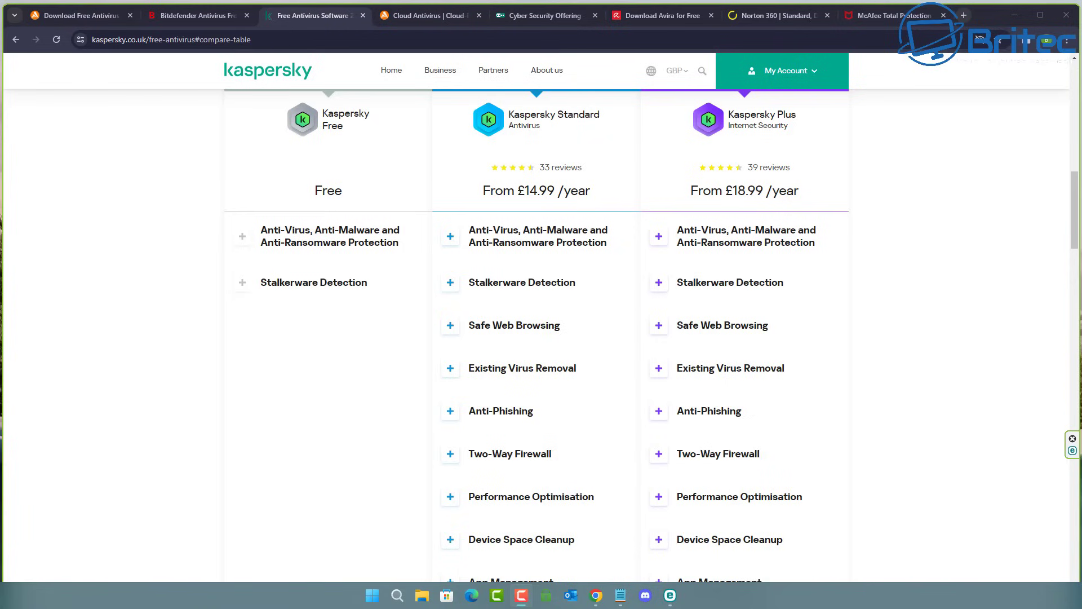
{"action": "scroll", "coordinate": [934, 261], "scroll_direction": "up", "scroll_amount": 2}
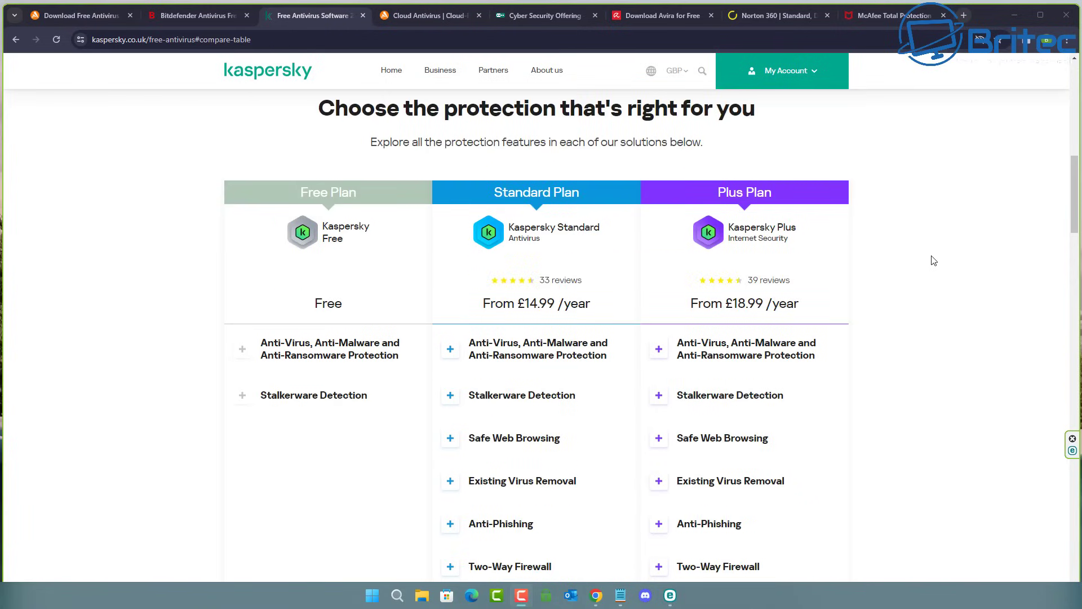
{"action": "scroll", "coordinate": [934, 260], "scroll_direction": "down", "scroll_amount": 7}
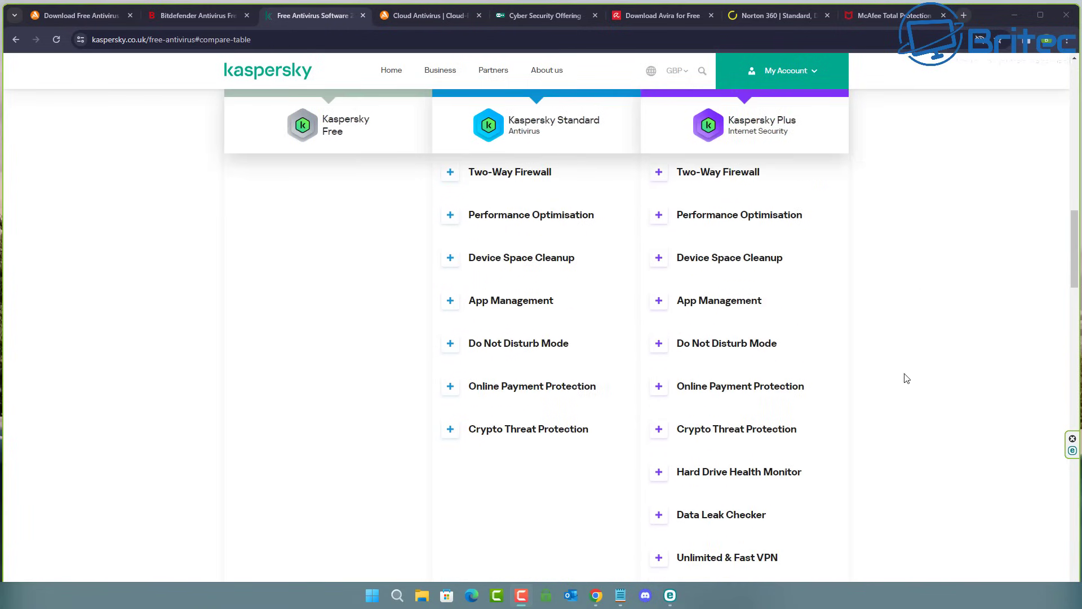
{"action": "scroll", "coordinate": [892, 432], "scroll_direction": "down", "scroll_amount": 2}
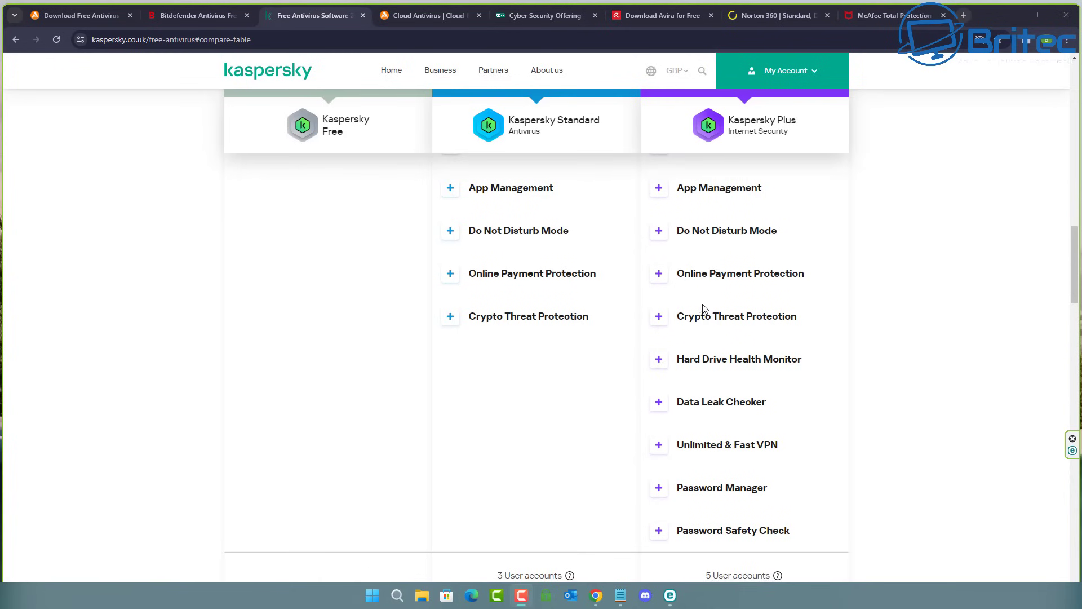
{"action": "scroll", "coordinate": [704, 310], "scroll_direction": "up", "scroll_amount": 5}
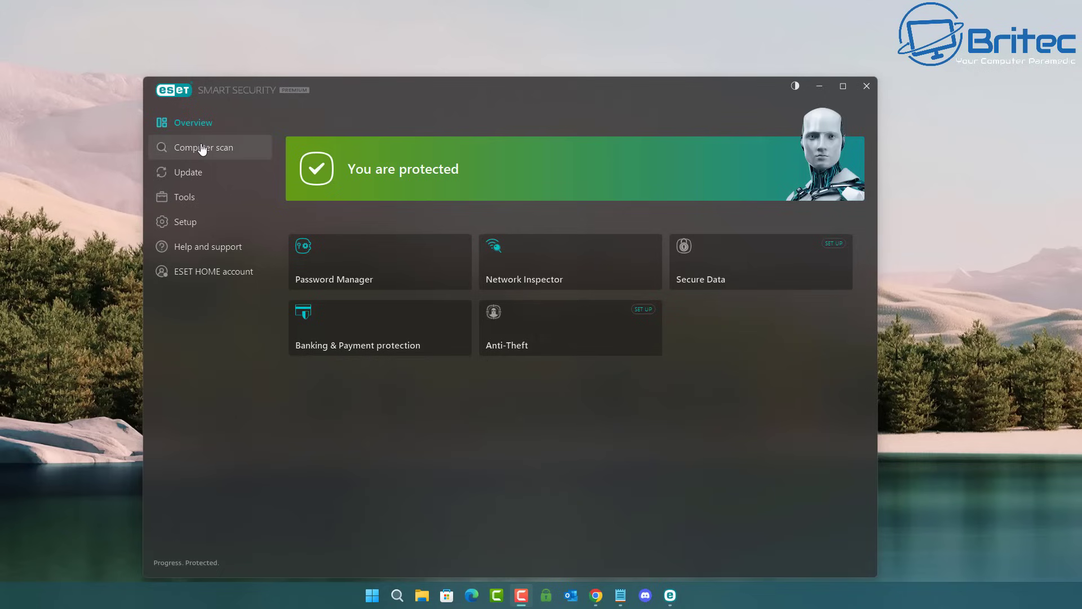
Step: Open the Tools page in ESET Smart Security Premium and review the available utilities
{"action": "left_click", "coordinate": [194, 200]}
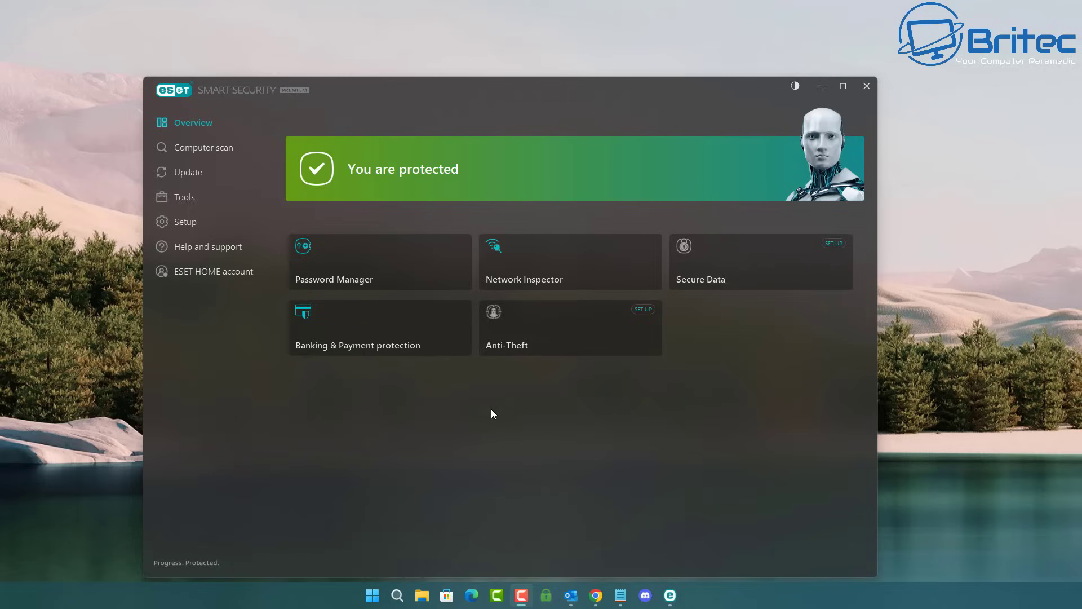
{"action": "left_click", "coordinate": [211, 317]}
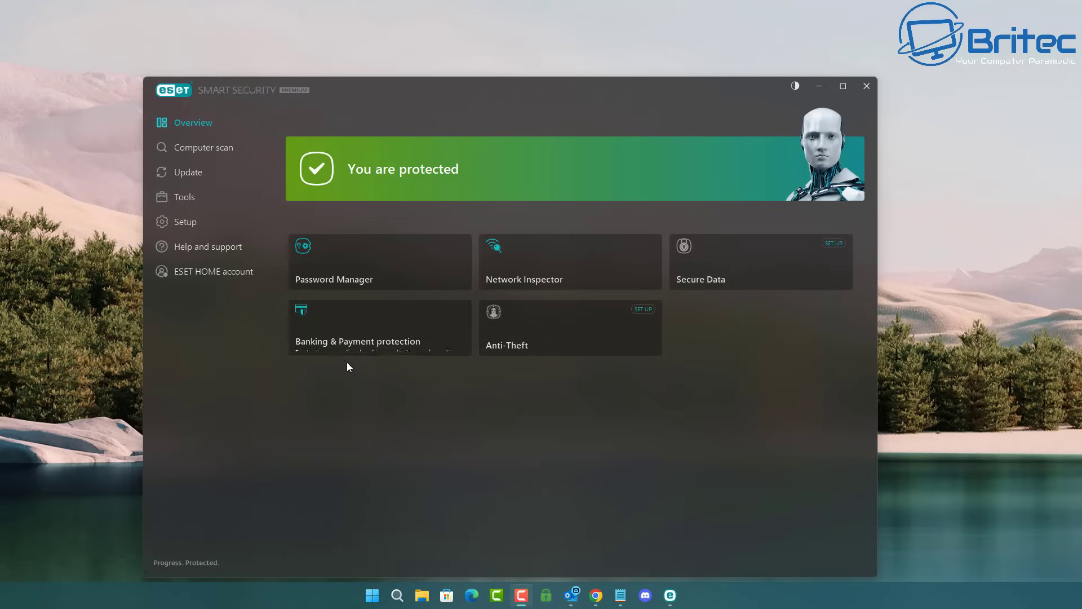
{"action": "left_click", "coordinate": [194, 208]}
{"action": "left_click", "coordinate": [194, 208]}
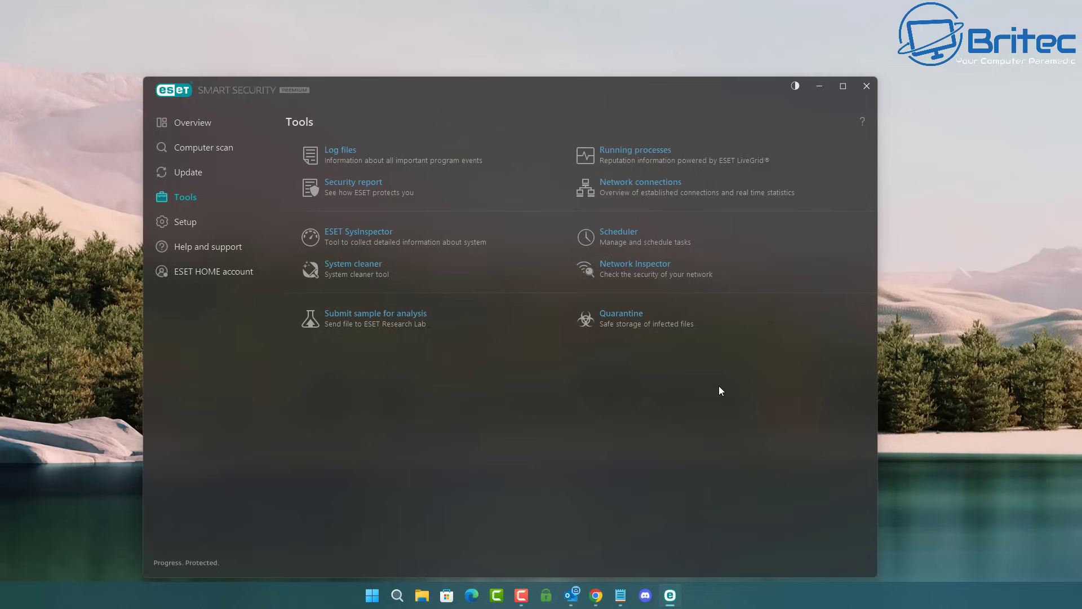
Step: Revisit the ESET overview and start a computer scan of all local disks
{"action": "left_click", "coordinate": [205, 128]}
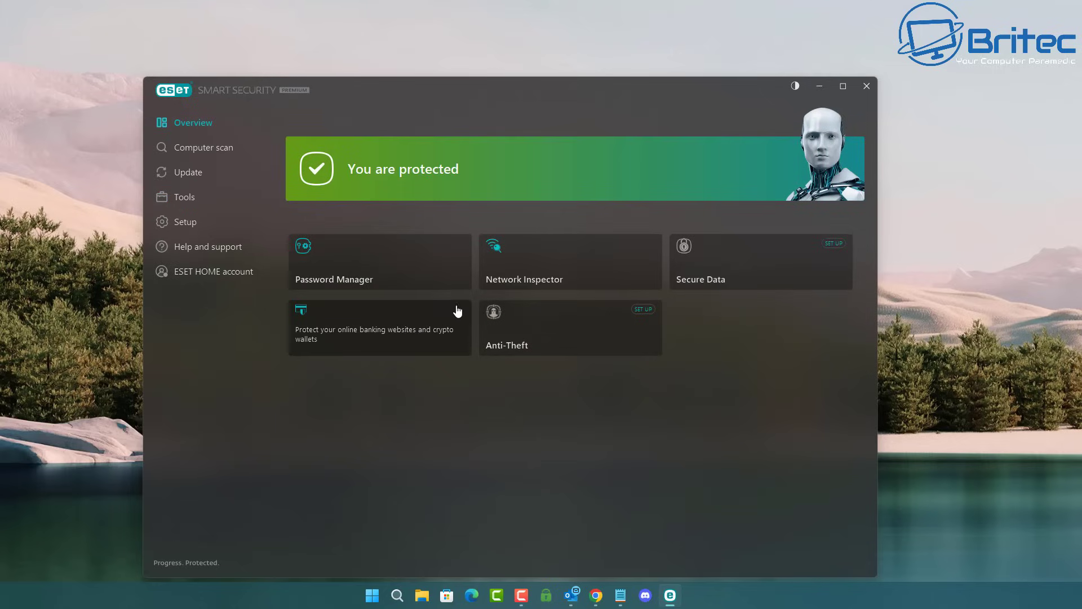
{"action": "left_click", "coordinate": [197, 150]}
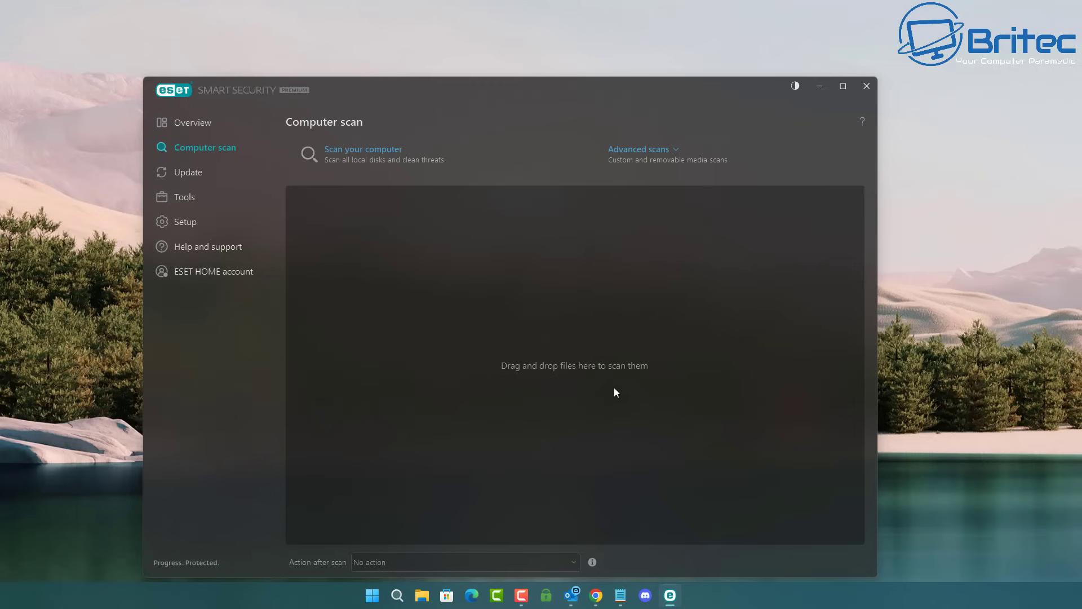
{"action": "left_click", "coordinate": [367, 165]}
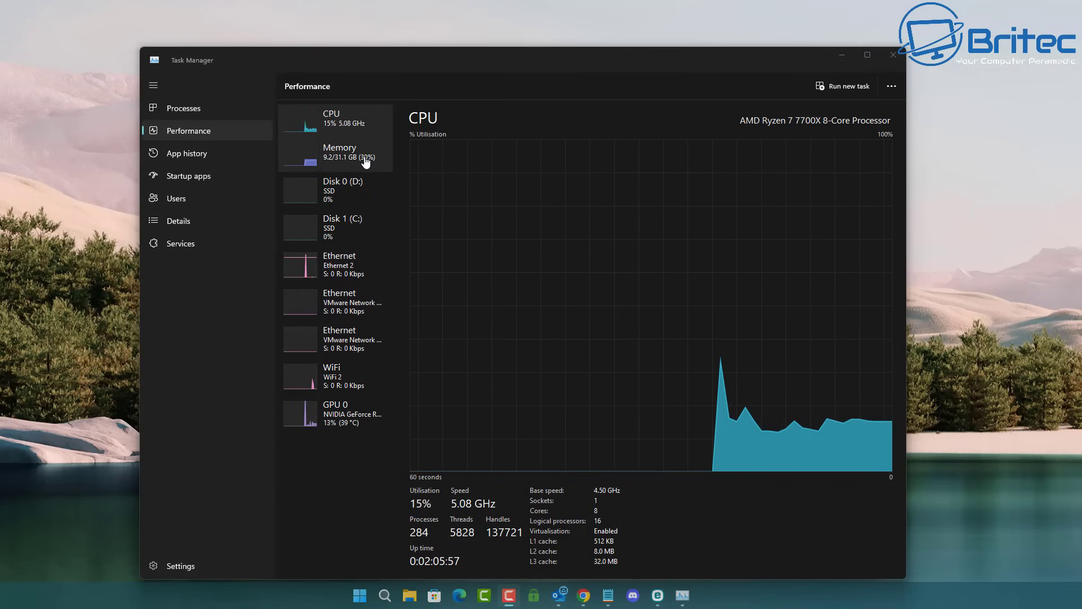
Step: In Task Manager, sort the running processes by highest CPU usage and check the load alongside the ESET scan's progress
{"action": "left_click", "coordinate": [188, 113]}
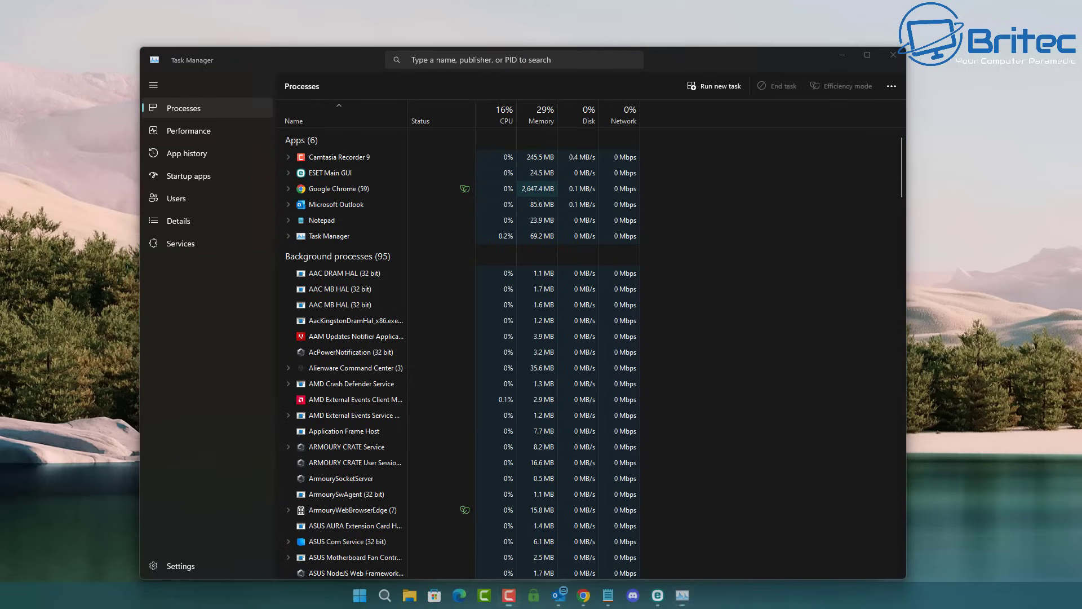
{"action": "left_click", "coordinate": [505, 112]}
{"action": "left_click", "coordinate": [505, 113]}
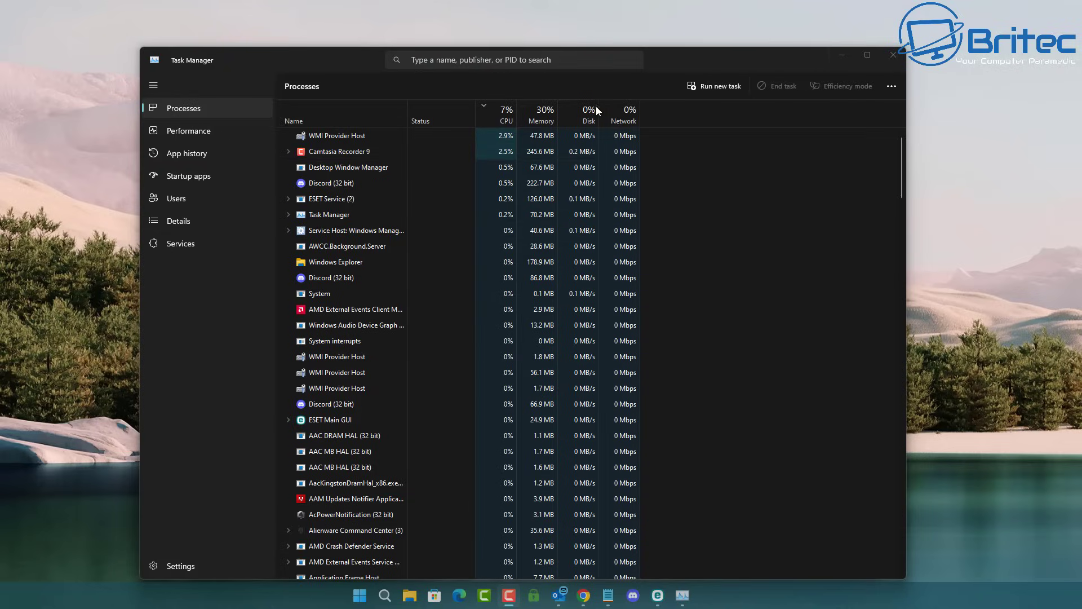
{"action": "left_click", "coordinate": [841, 58]}
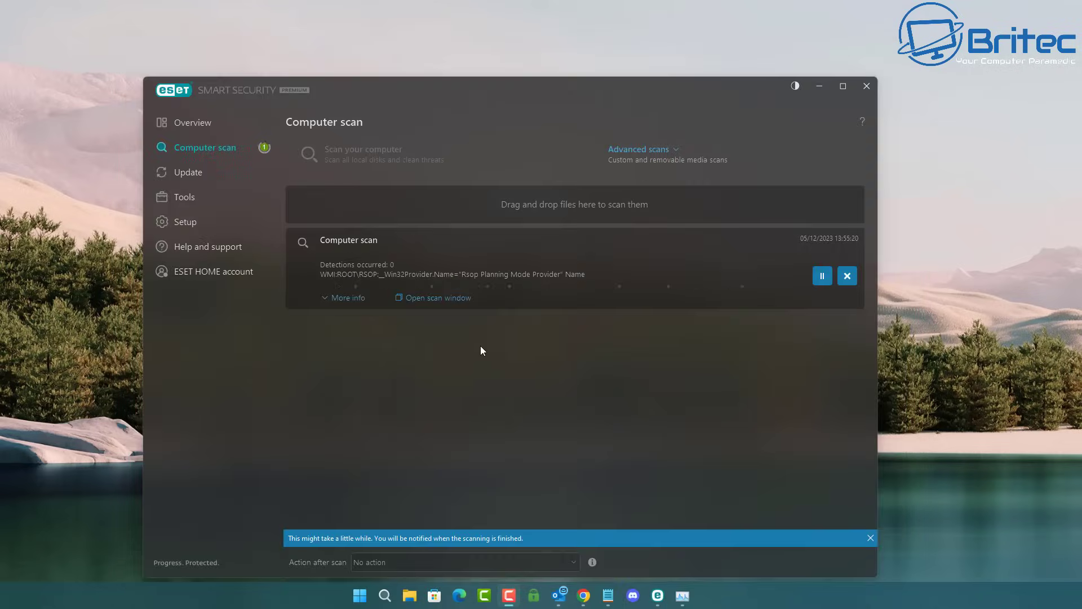
{"action": "left_click", "coordinate": [685, 595]}
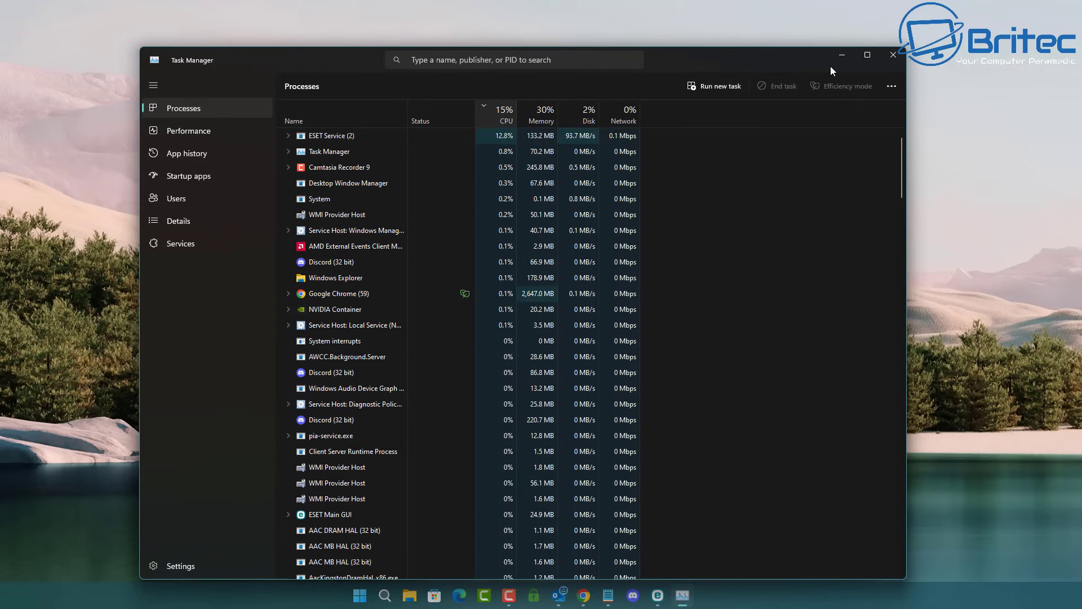
Step: Switch from Task Manager to ESET, review the advanced Web access protection and Privacy settings, and revisit the Computer scan page
{"action": "left_click", "coordinate": [842, 56]}
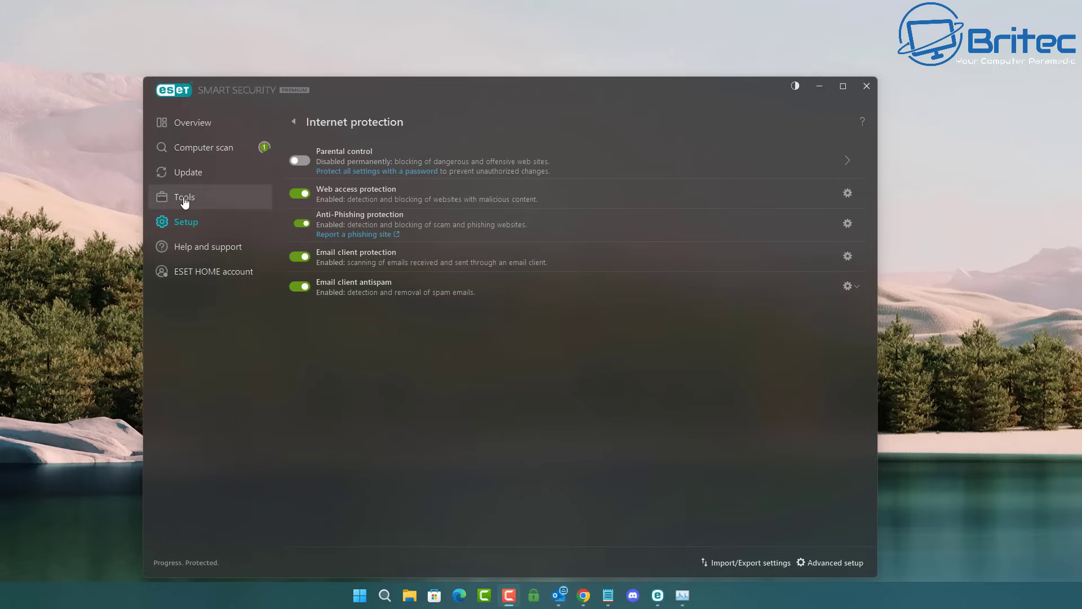
{"action": "left_click", "coordinate": [849, 195]}
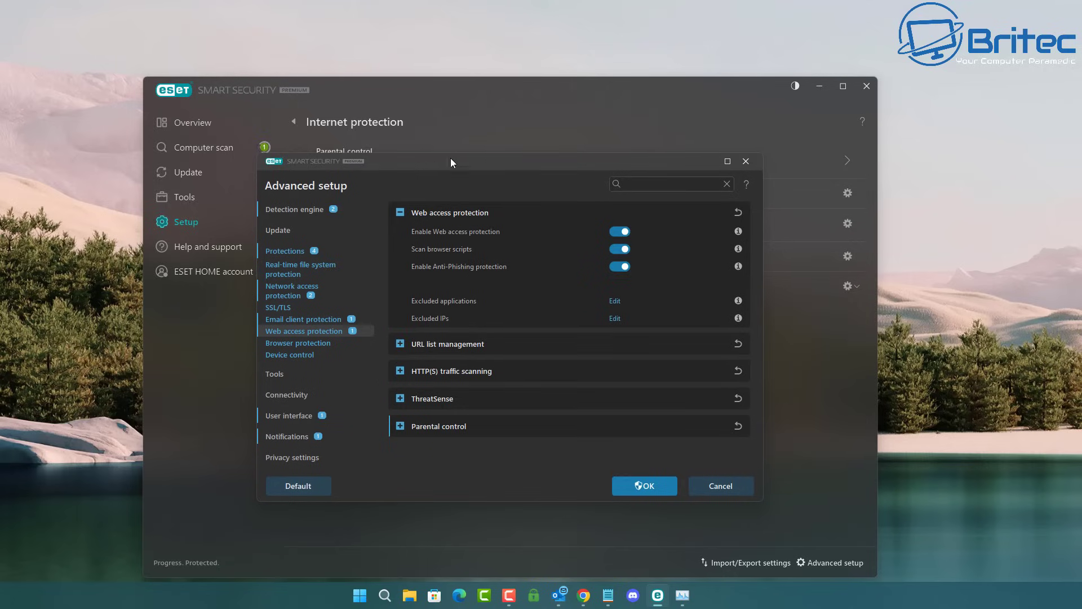
{"action": "left_click_drag", "start_coordinate": [451, 162], "coordinate": [449, 124]}
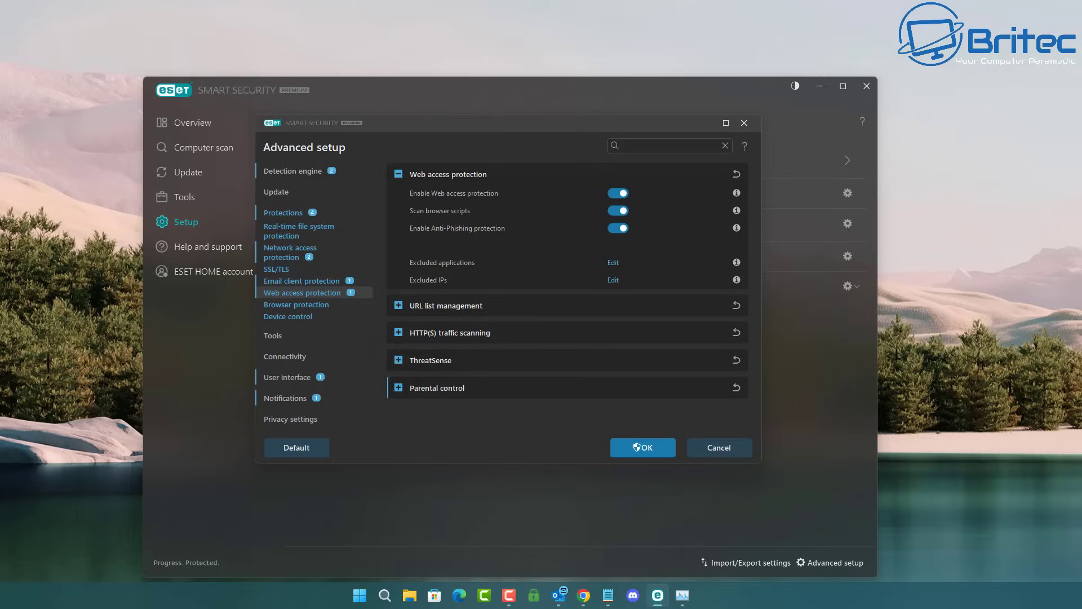
{"action": "left_click", "coordinate": [290, 419]}
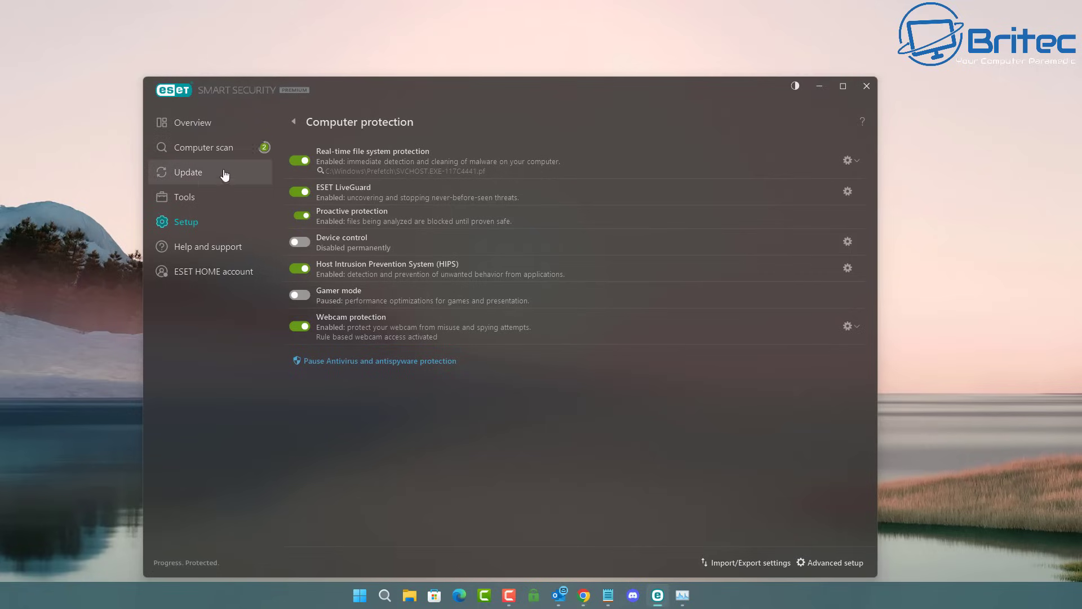
{"action": "left_click", "coordinate": [199, 148]}
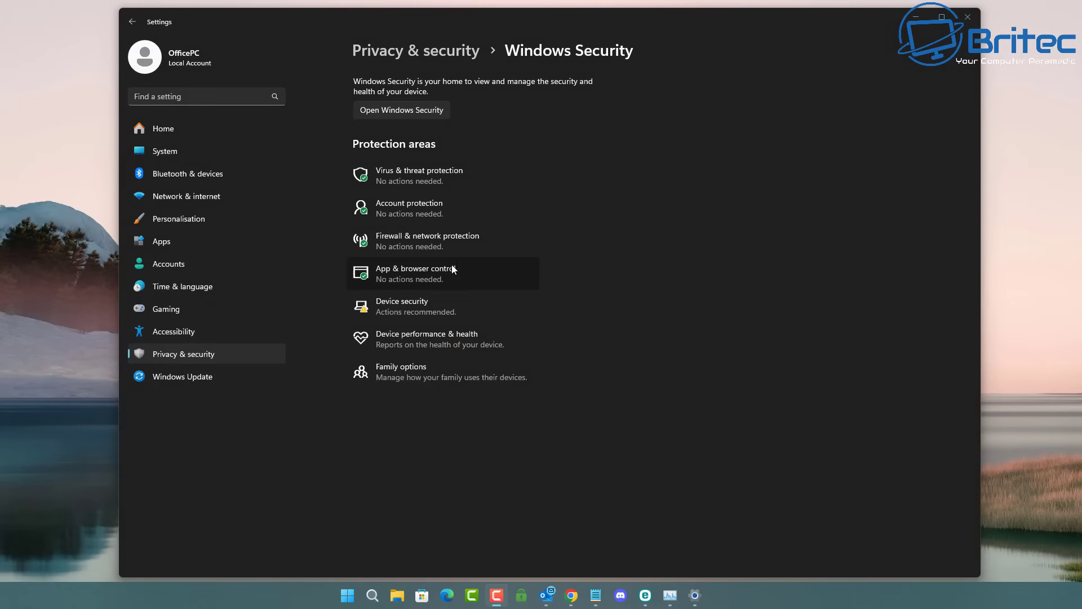
Step: Open Windows Security, examine Virus & threat protection with its Microsoft Defender Antivirus options, and close both Windows Security and Settings
{"action": "left_click", "coordinate": [415, 111]}
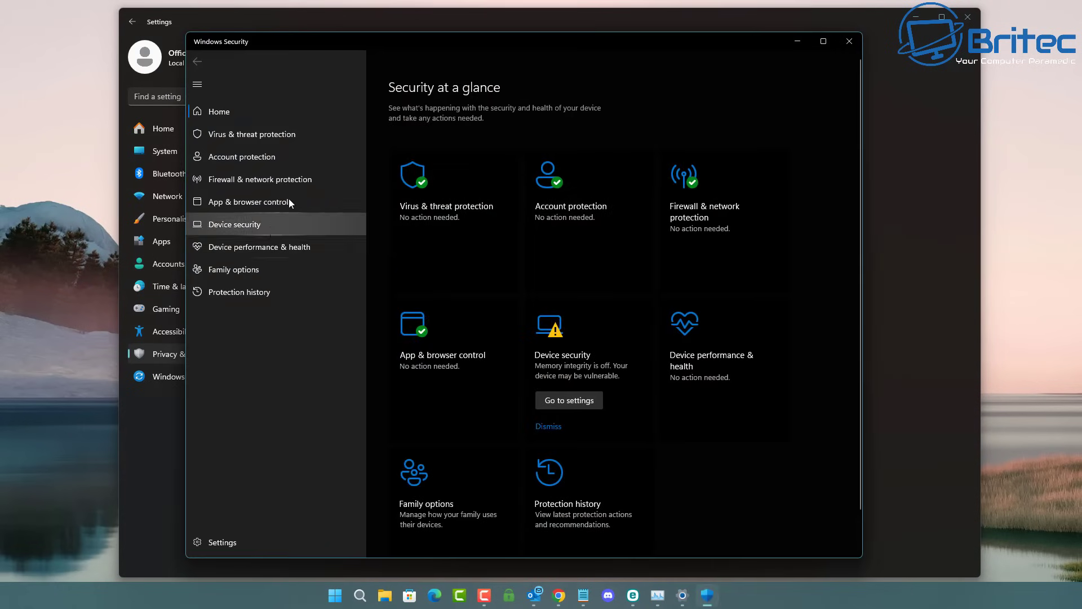
{"action": "left_click", "coordinate": [256, 136]}
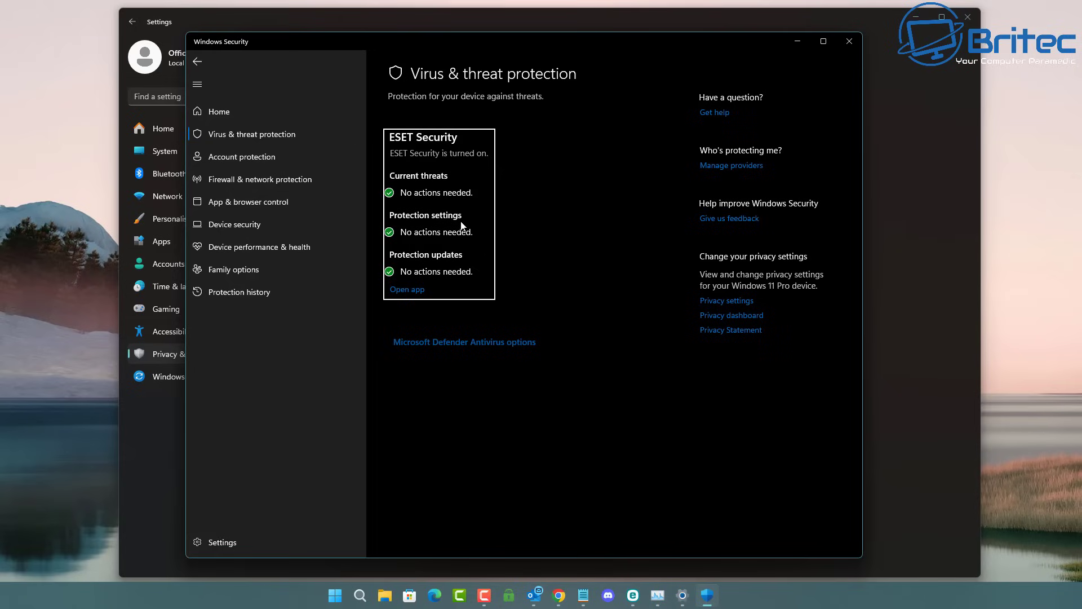
{"action": "left_click", "coordinate": [566, 342]}
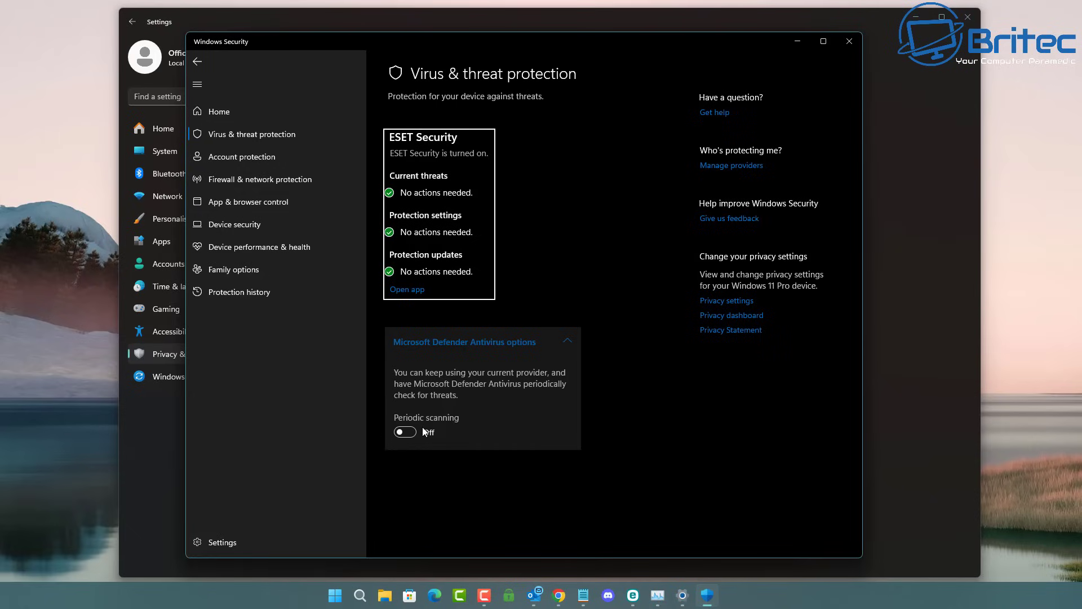
{"action": "left_click", "coordinate": [576, 342]}
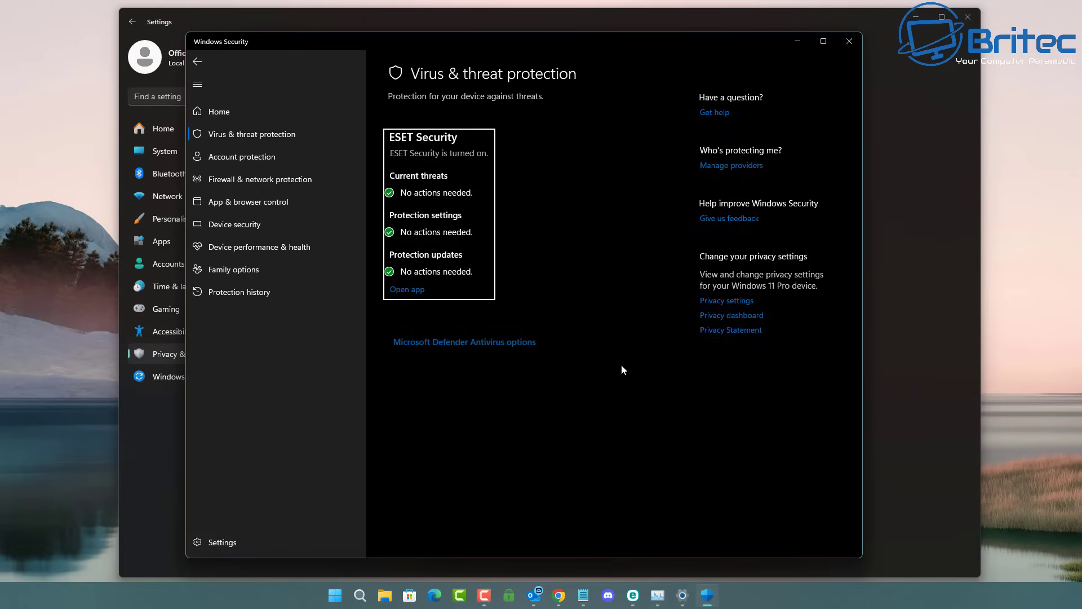
{"action": "left_click", "coordinate": [846, 43]}
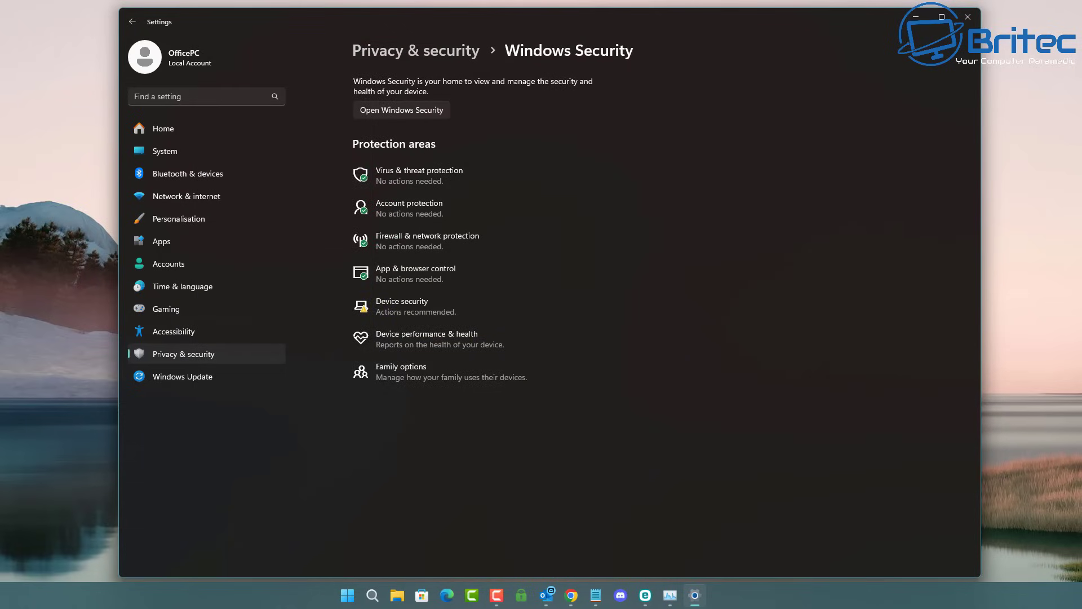
{"action": "left_click", "coordinate": [977, 22]}
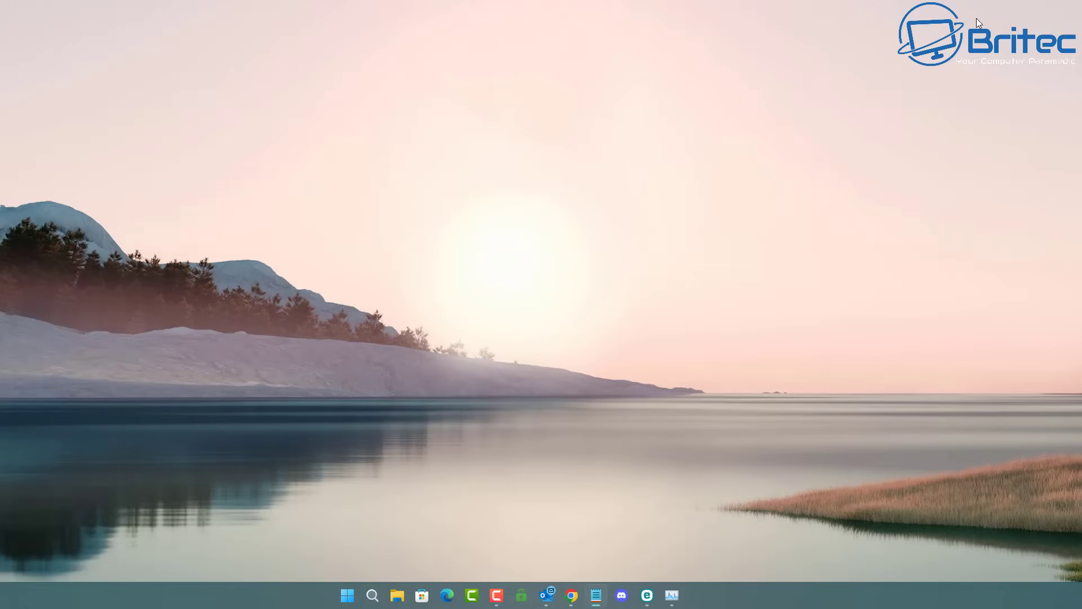